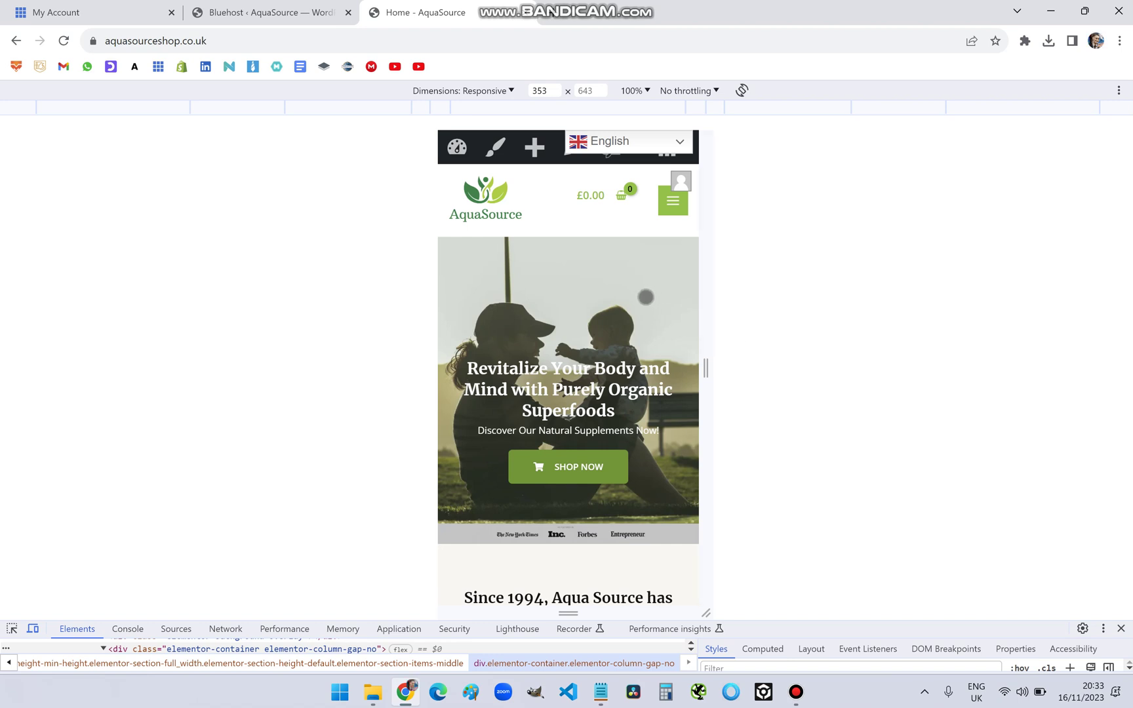
{"action": "scroll", "coordinate": [646, 296], "scroll_direction": "right", "scroll_amount": 1}
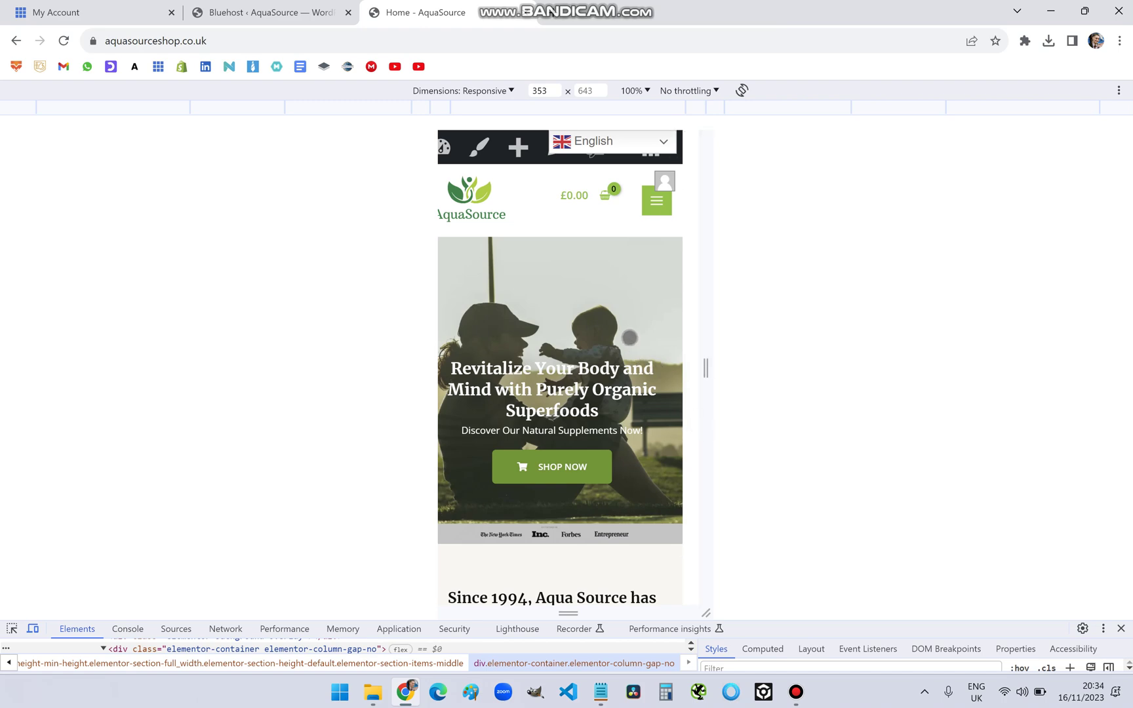
Open the Customizer for AquaSource from the Bluehost WordPress admin's Appearance menu.
{"action": "left_click", "coordinate": [280, 11]}
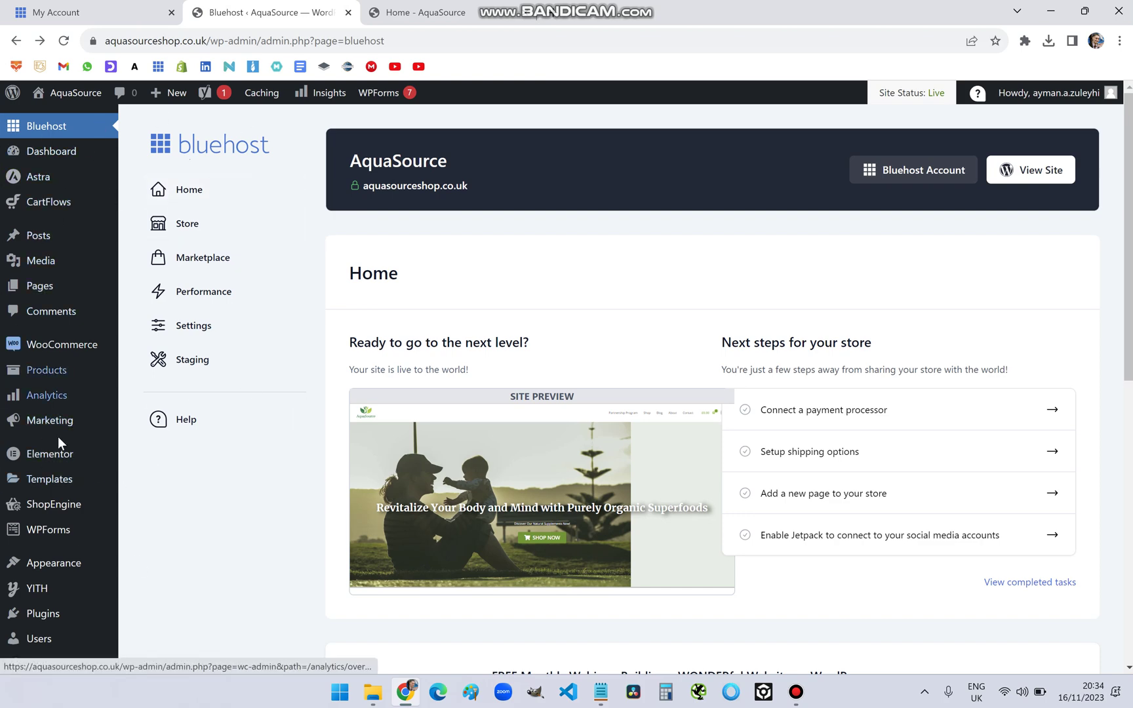
{"action": "scroll", "coordinate": [127, 524], "scroll_direction": "down", "scroll_amount": 1}
{"action": "scroll", "coordinate": [124, 518], "scroll_direction": "down", "scroll_amount": 1}
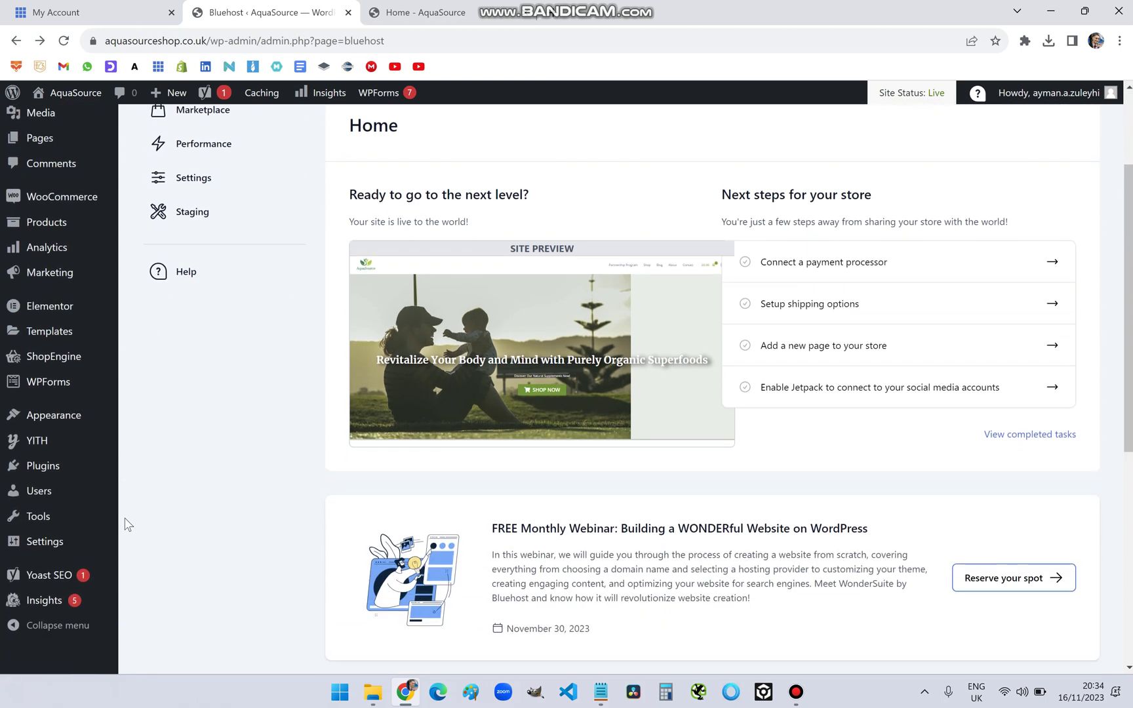
{"action": "scroll", "coordinate": [124, 507], "scroll_direction": "down", "scroll_amount": 1}
{"action": "scroll", "coordinate": [120, 498], "scroll_direction": "up", "scroll_amount": 1}
{"action": "mouse_move", "coordinate": [53, 416]}
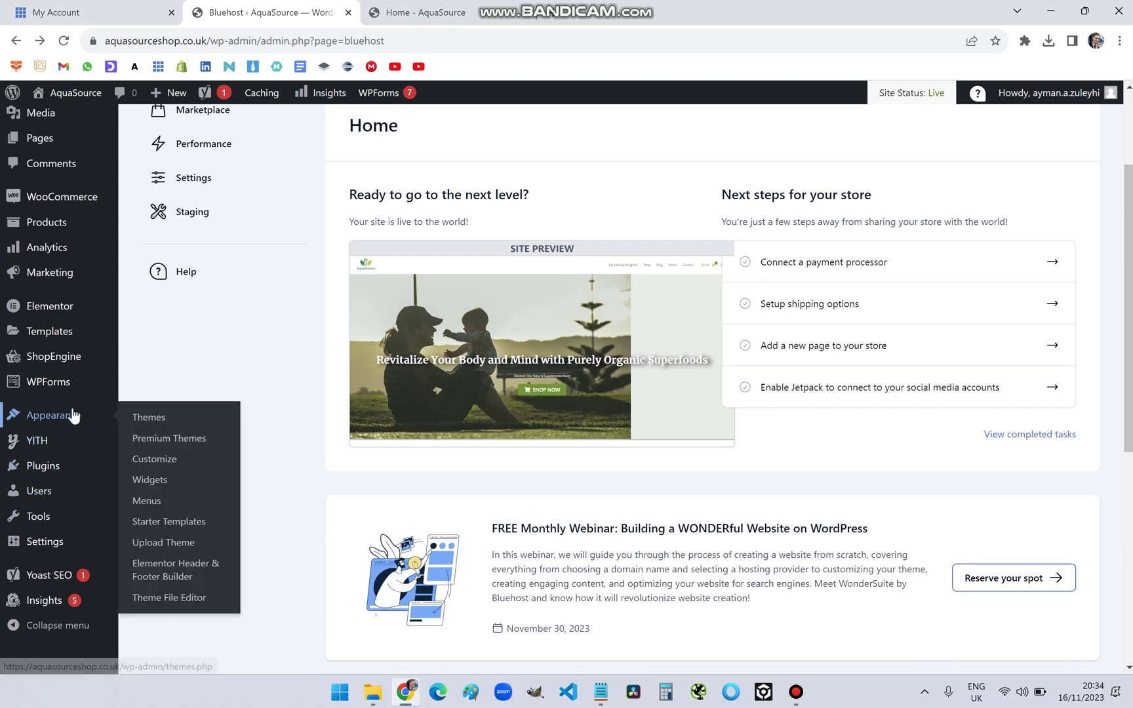
{"action": "left_click", "coordinate": [147, 463]}
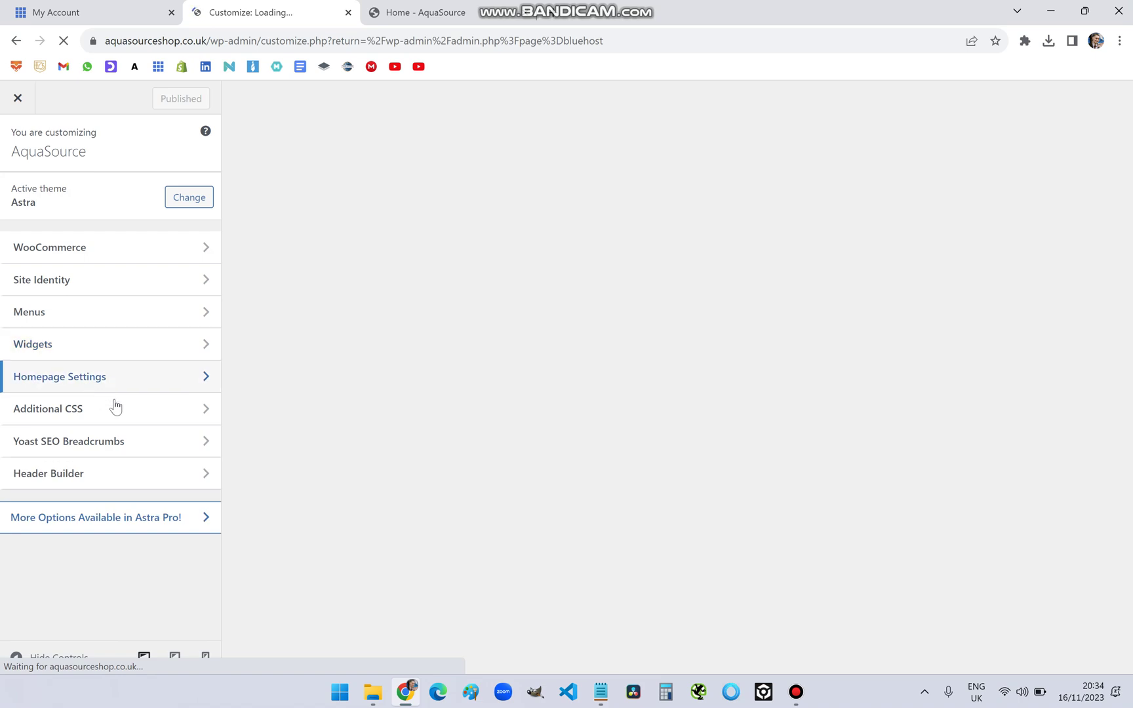
{"action": "scroll", "coordinate": [145, 390], "scroll_direction": "down", "scroll_amount": 2}
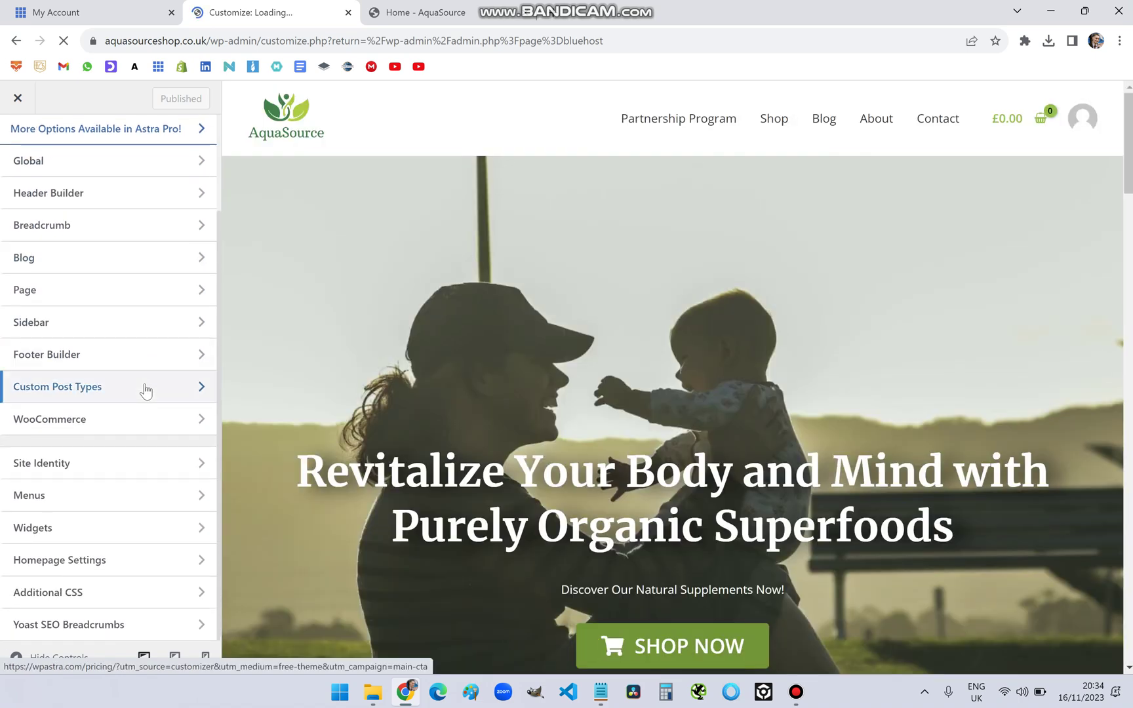
Open the empty Additional CSS editor in the Customizer.
{"action": "left_click", "coordinate": [160, 602]}
{"action": "left_click", "coordinate": [104, 188]}
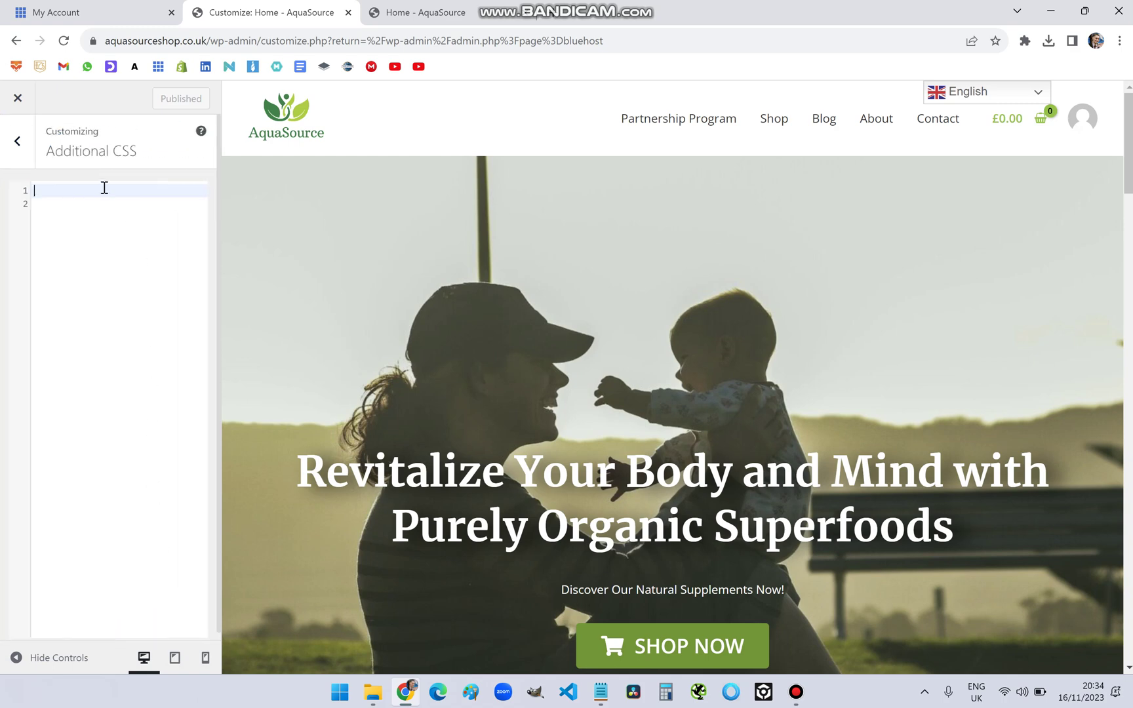
Copy the prepared html,body overflow-x hidden CSS rule from Notepad.
{"action": "left_click", "coordinate": [602, 691]}
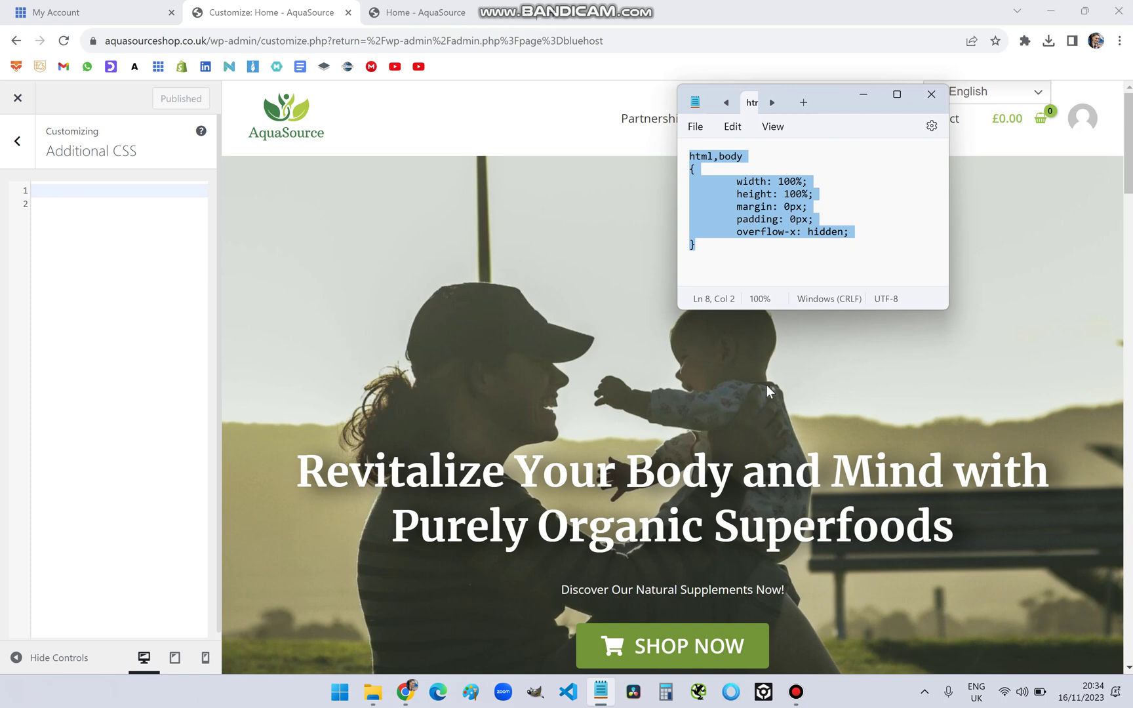
{"action": "right_click", "coordinate": [743, 191]}
{"action": "left_click", "coordinate": [792, 269]}
{"action": "left_click", "coordinate": [734, 251]}
Paste the html,body rule into Additional CSS and publish it.
{"action": "right_click", "coordinate": [68, 200]}
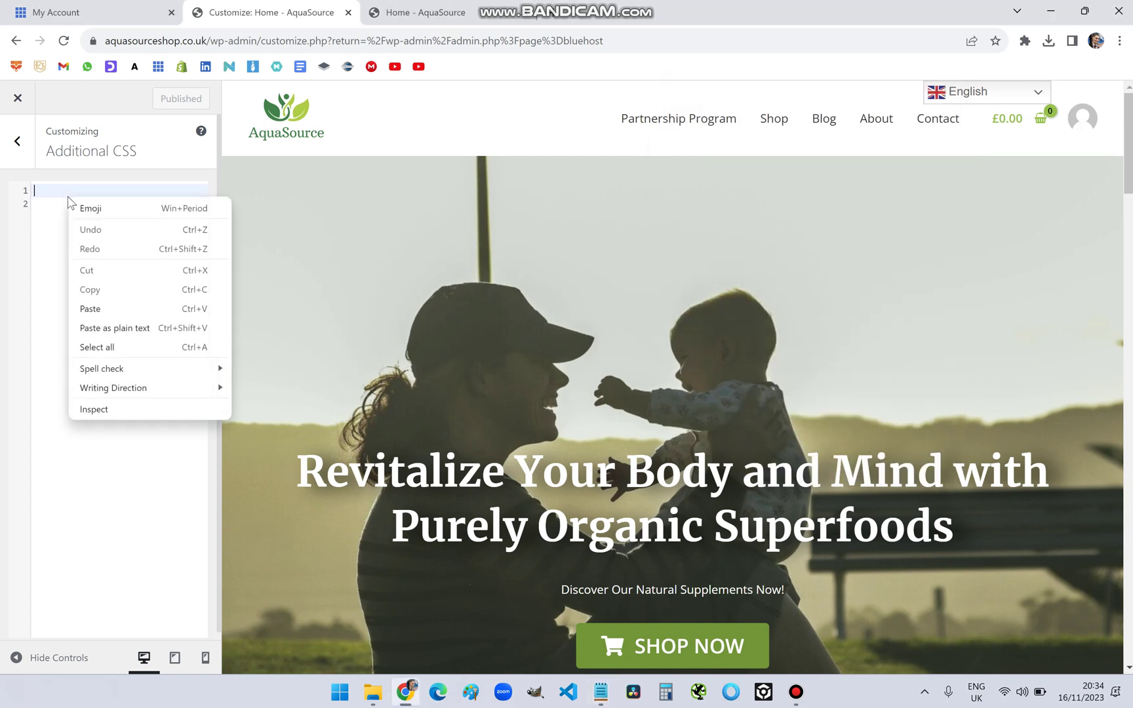
{"action": "left_click", "coordinate": [104, 309]}
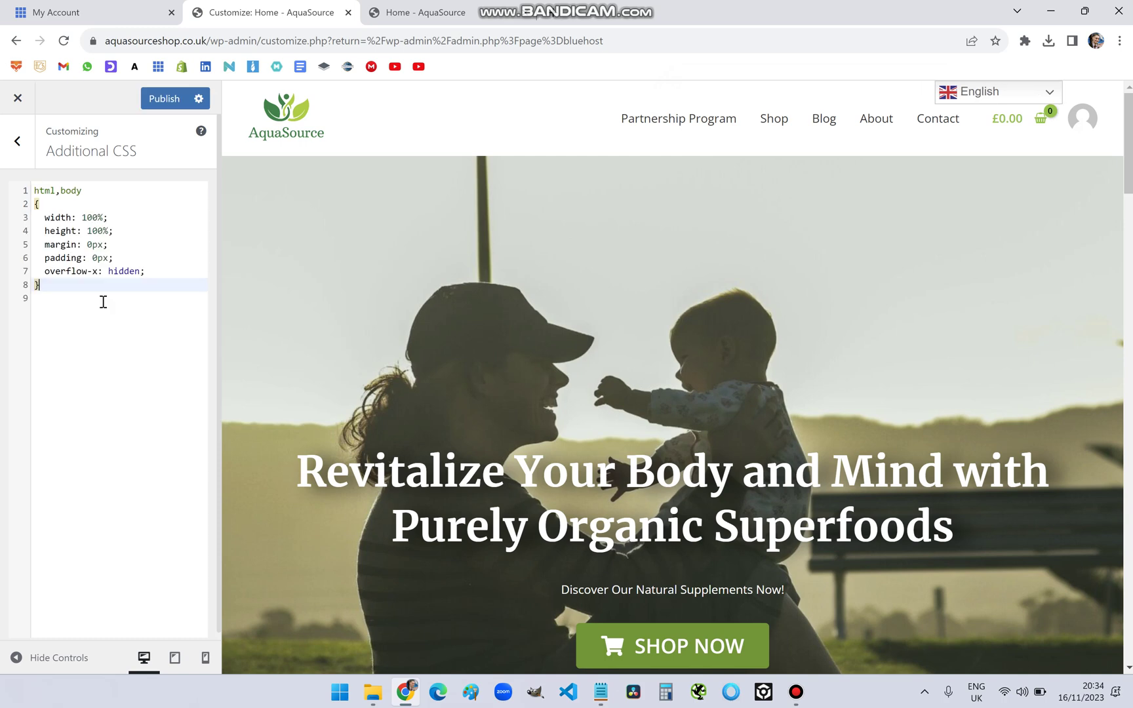
{"action": "left_click", "coordinate": [171, 108]}
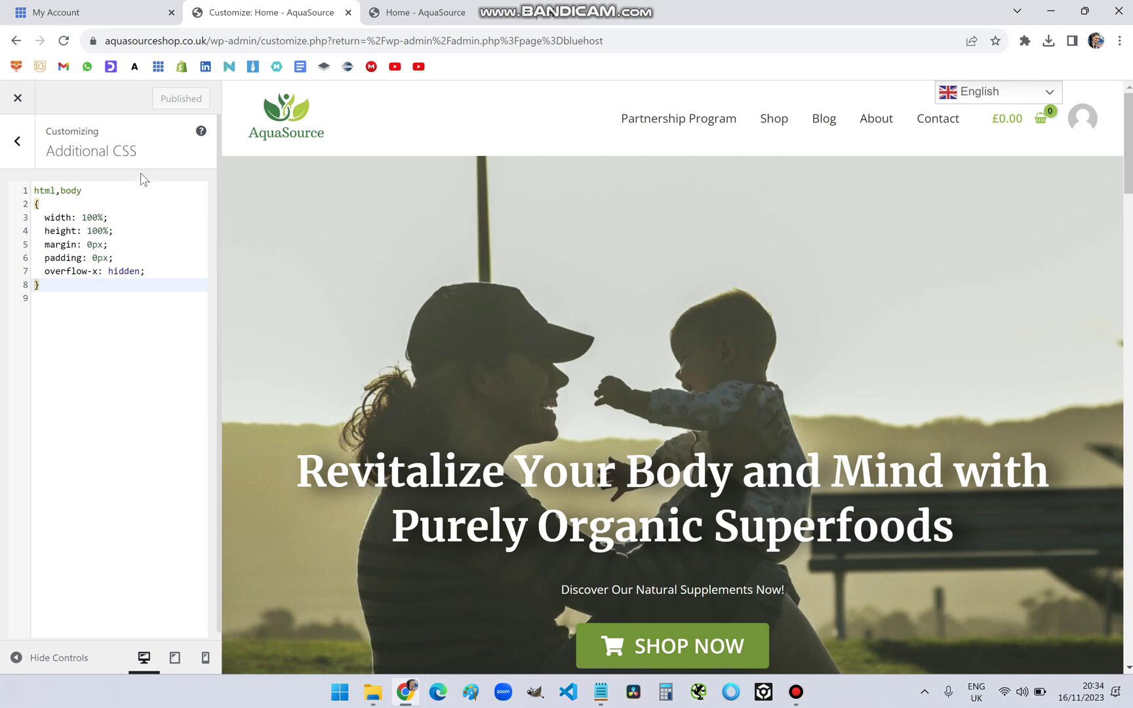
Reload the Home - AquaSource page in Chrome with DevTools closed.
{"action": "left_click", "coordinate": [469, 6]}
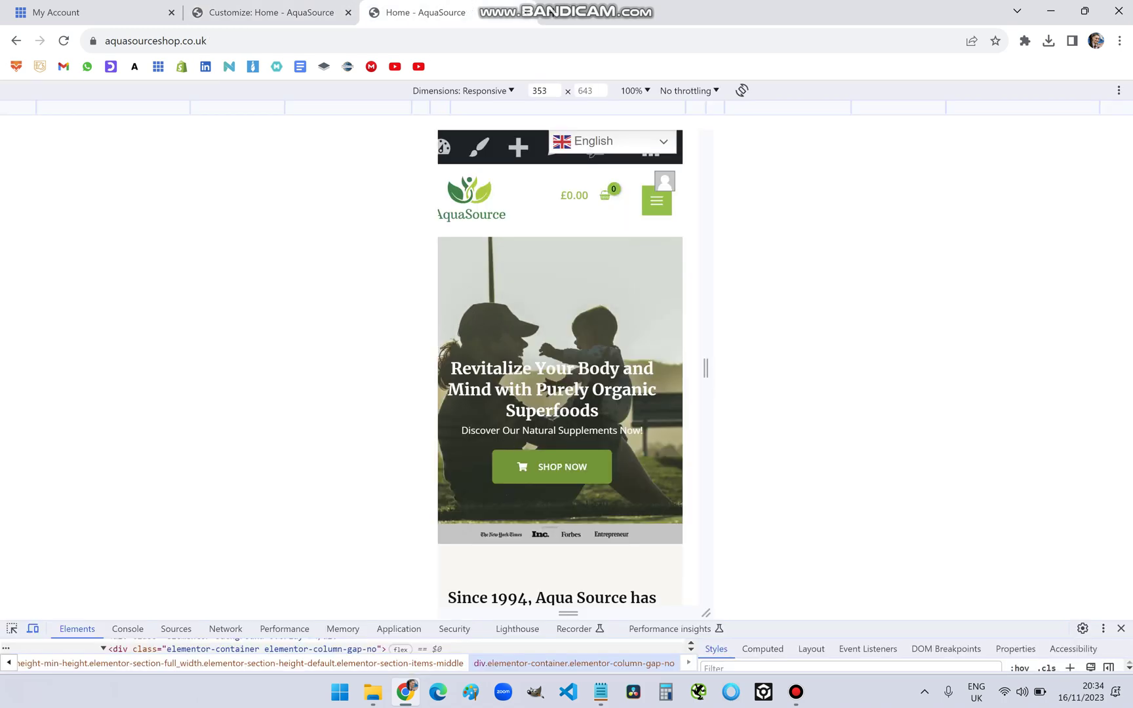
{"action": "left_click", "coordinate": [1120, 629]}
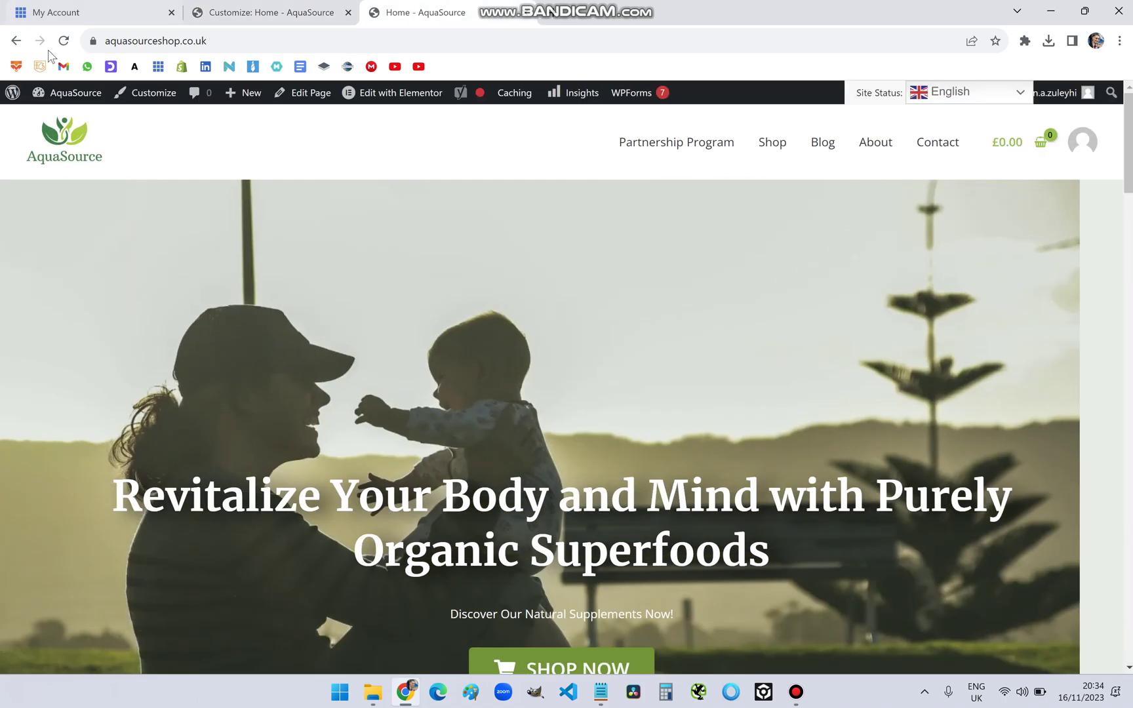
{"action": "left_click", "coordinate": [64, 51]}
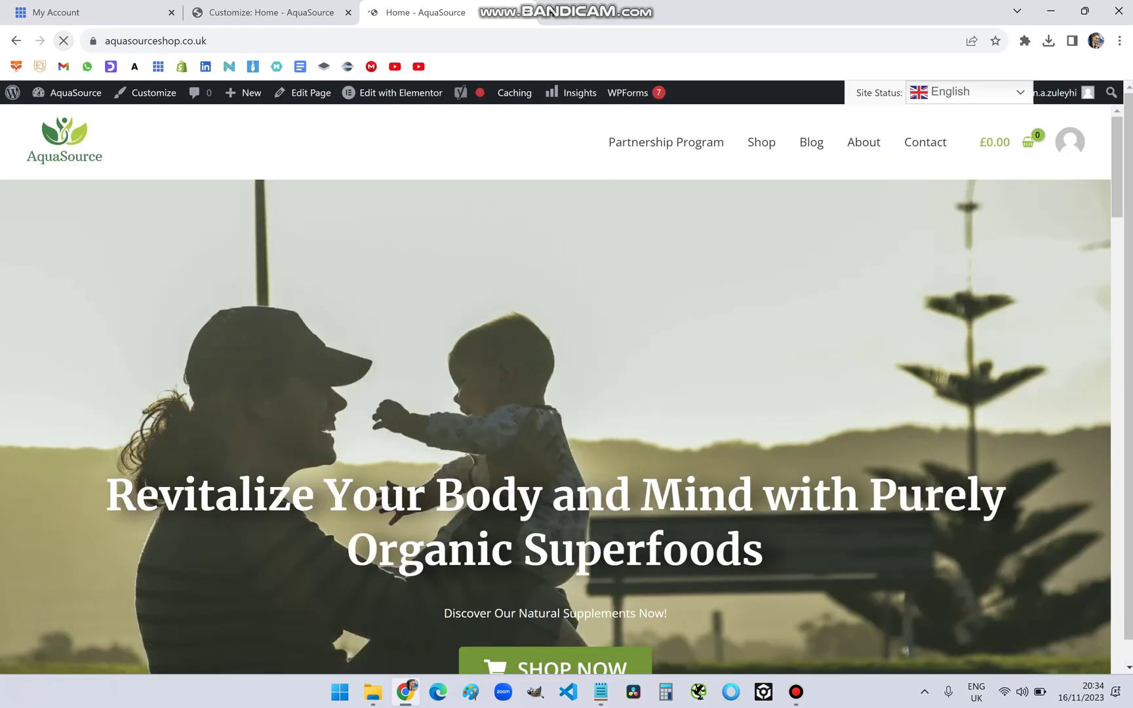
Reopen the page's mobile preview through Inspect to check the width fit.
{"action": "right_click", "coordinate": [696, 300]}
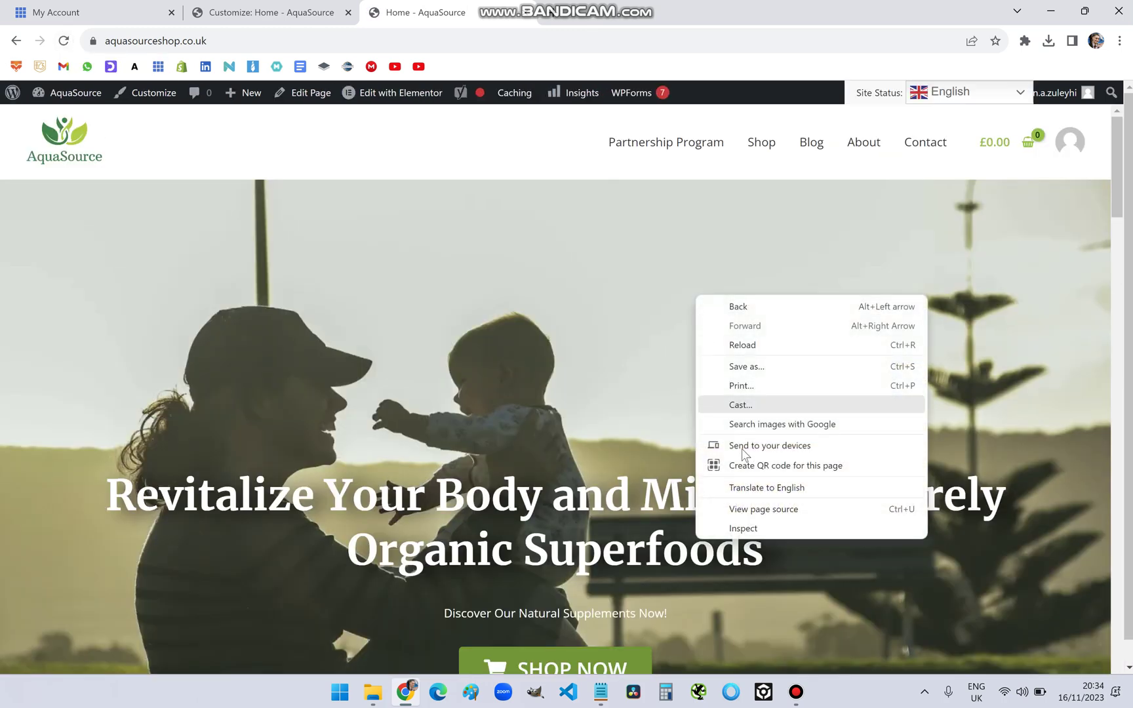
{"action": "left_click", "coordinate": [752, 526]}
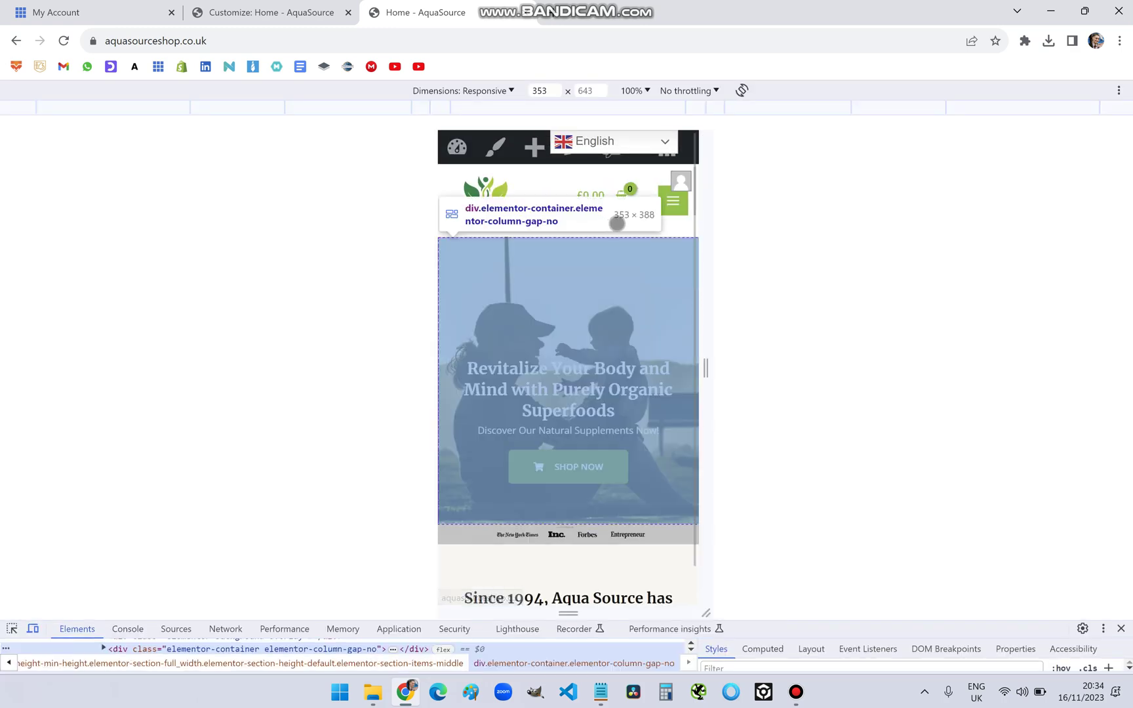